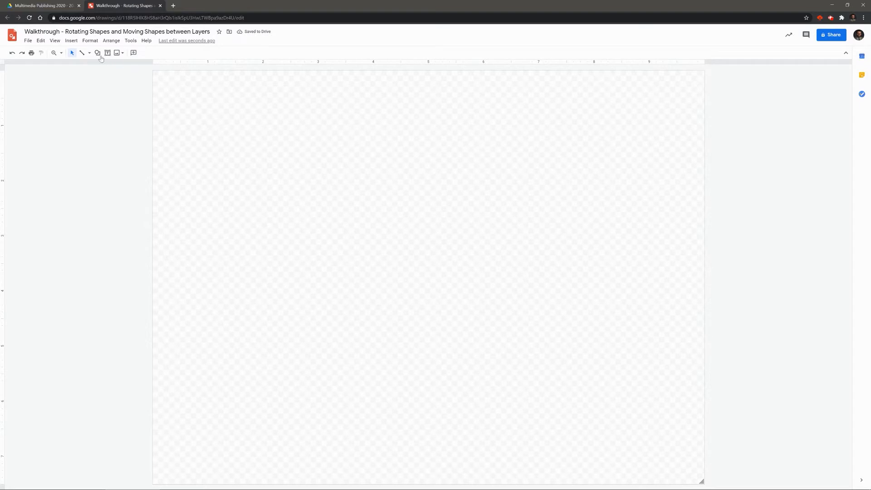
# - Draw a square about 1.9 inches wide near the canvas's upper-left corner and shift it diagonally toward the centre
pyautogui.click(98, 53)
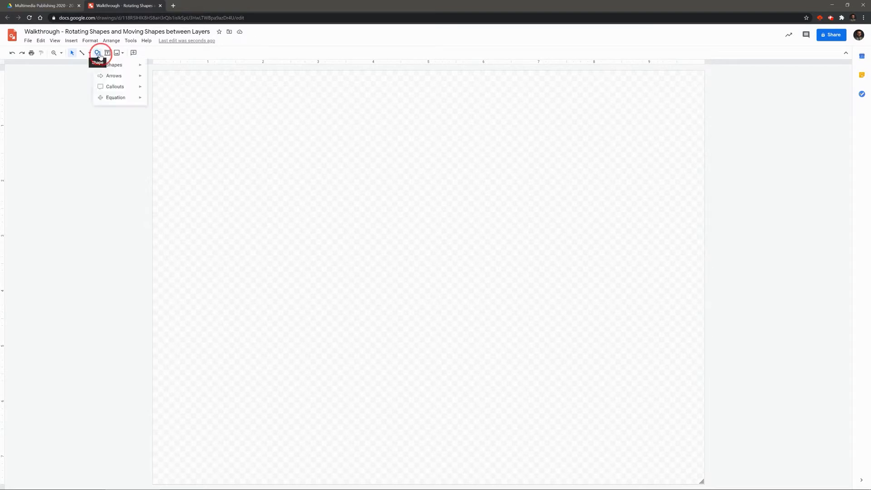
pyautogui.click(153, 71)
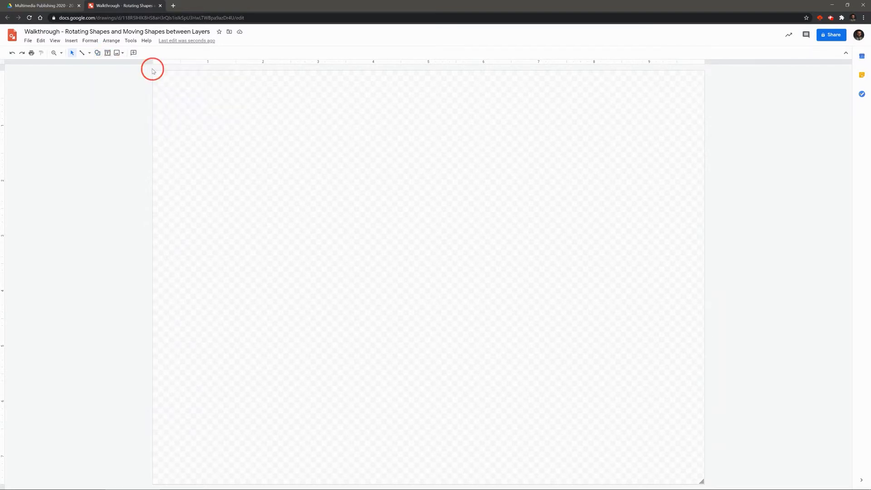
pyautogui.click(98, 53)
pyautogui.click(112, 65)
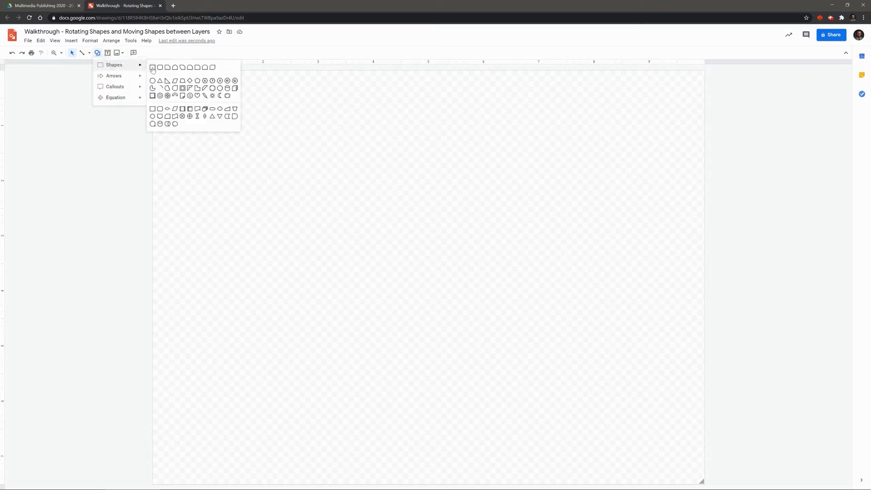
pyautogui.click(152, 68)
pyautogui.moveTo(186, 89); pyautogui.dragTo(289, 137)
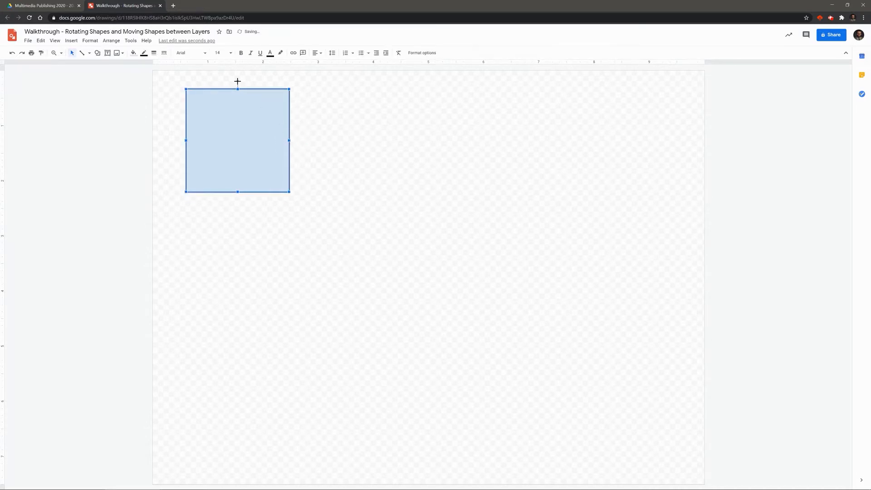
pyautogui.moveTo(237, 82); pyautogui.dragTo(289, 131)
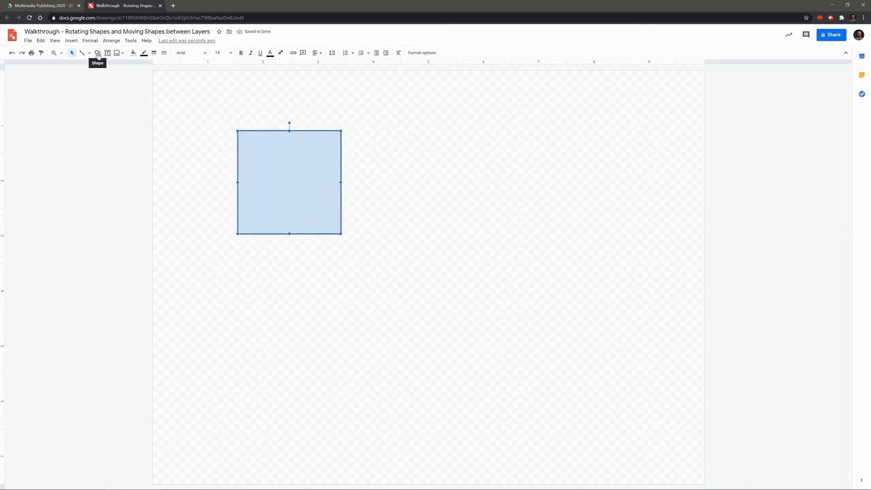
# - Draw a circle about 1.9 inches wide just right of the square and rotate it slightly clockwise
pyautogui.click(98, 54)
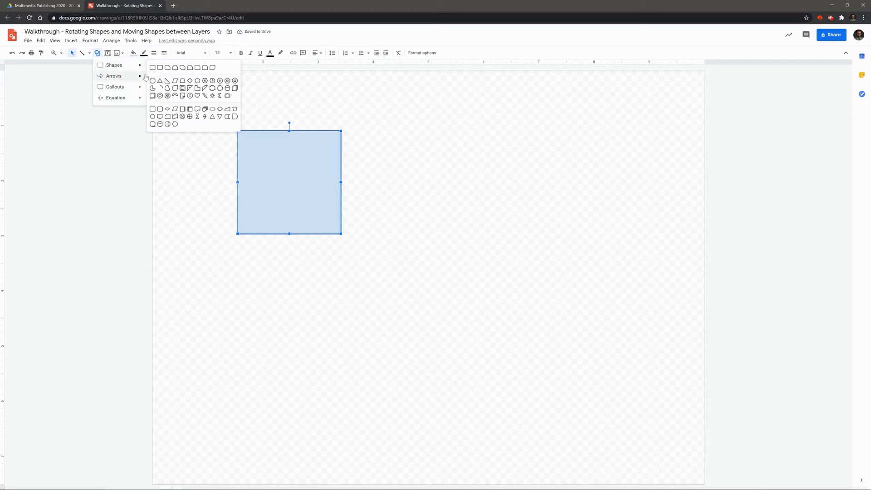
pyautogui.moveTo(121, 75)
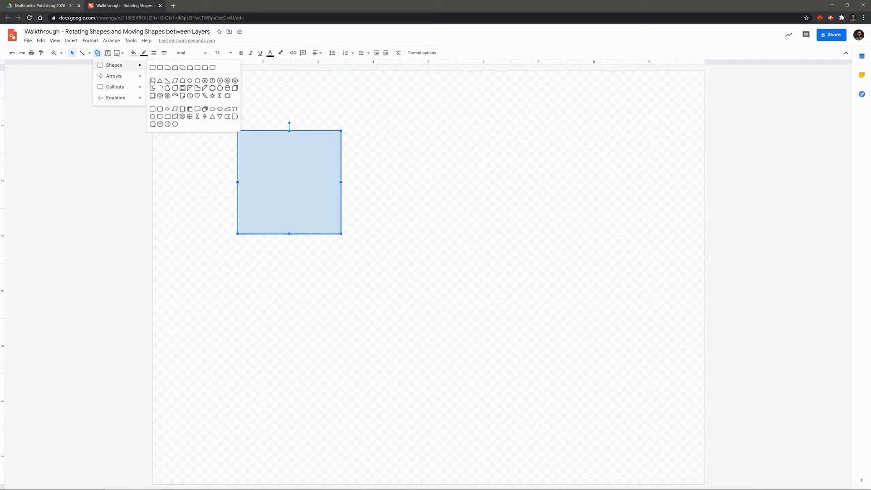
pyautogui.click(152, 80)
pyautogui.moveTo(363, 134); pyautogui.dragTo(464, 239)
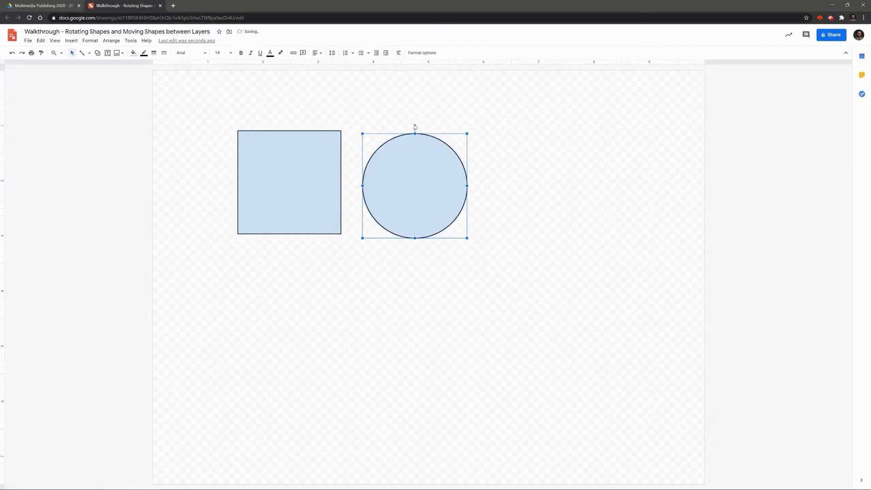
pyautogui.moveTo(415, 126)
pyautogui.mouseDown()
pyautogui.moveTo(444, 134)
pyautogui.moveTo(397, 127)
pyautogui.moveTo(421, 128)
pyautogui.mouseUp()
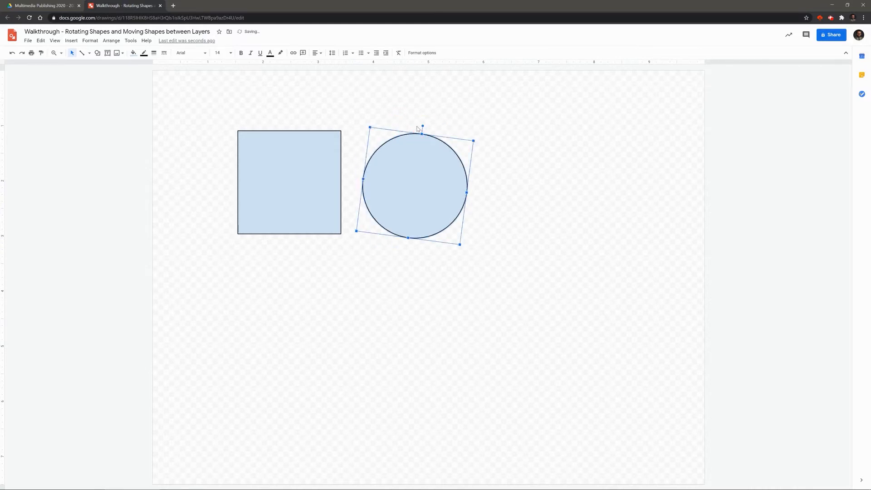
# - Draw a smiley face about 1.9 inches wide to the right of the circle and try rotating it, ending upright
pyautogui.click(98, 54)
pyautogui.moveTo(113, 67)
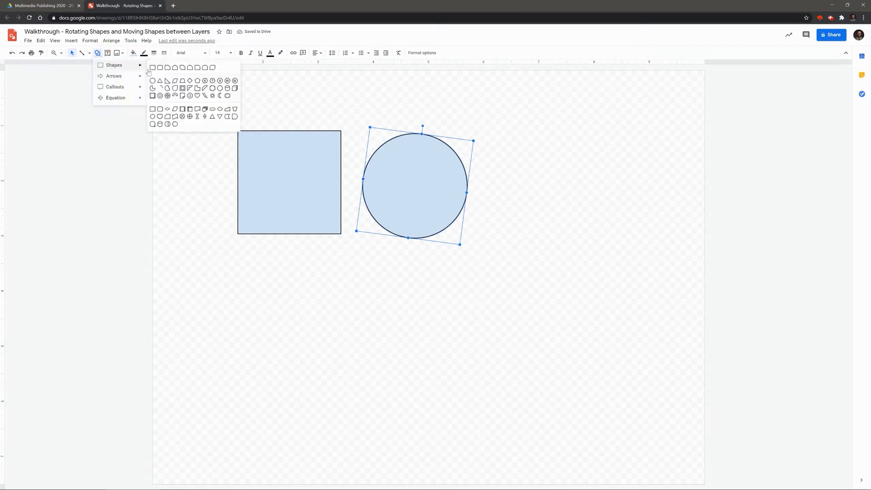
pyautogui.click(191, 96)
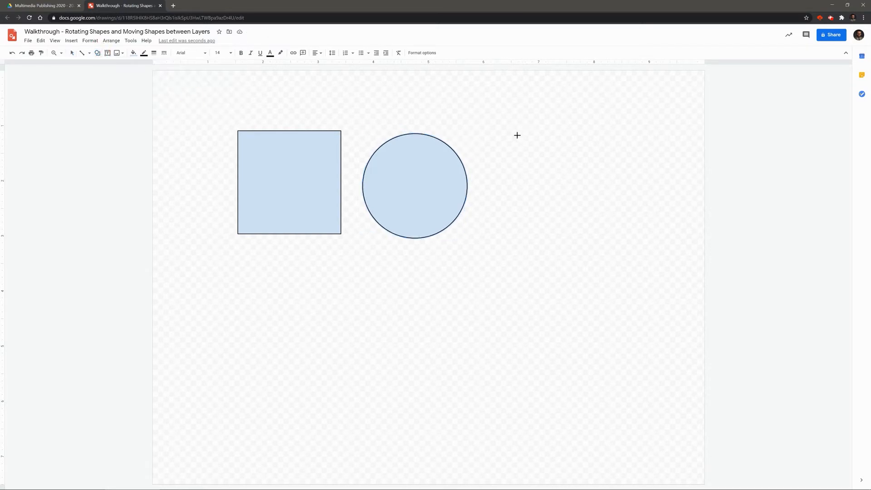
pyautogui.moveTo(517, 135); pyautogui.dragTo(620, 238)
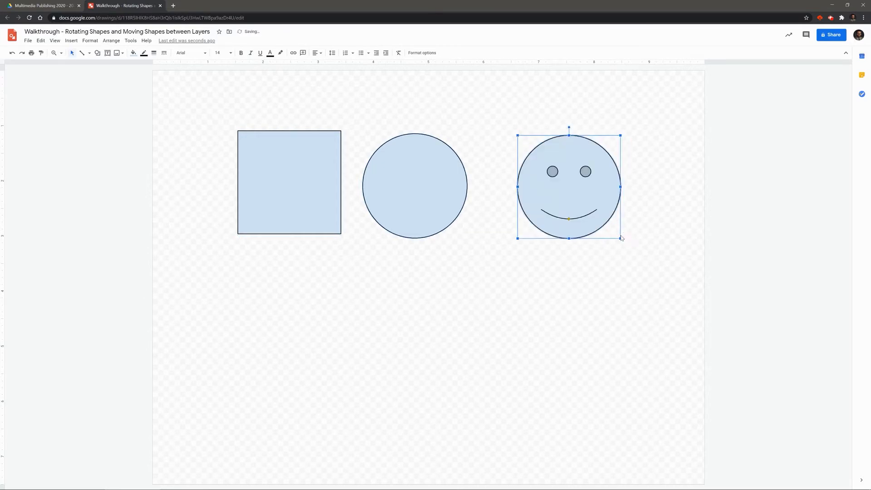
pyautogui.moveTo(569, 128)
pyautogui.mouseDown()
pyautogui.moveTo(606, 145)
pyautogui.moveTo(568, 127)
pyautogui.mouseUp()
# - Fill the circle with a grey linear custom gradient at 90° that rotates with the shape, and turn the circle upright
pyautogui.click(422, 189)
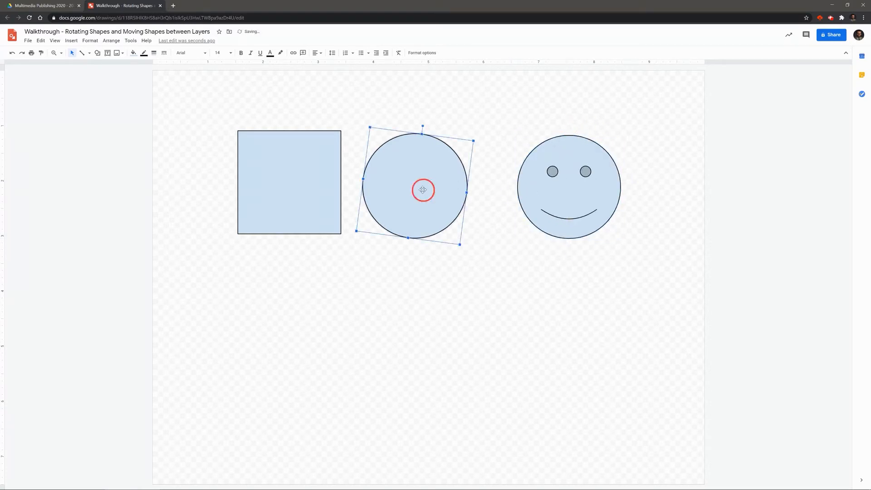
pyautogui.click(137, 55)
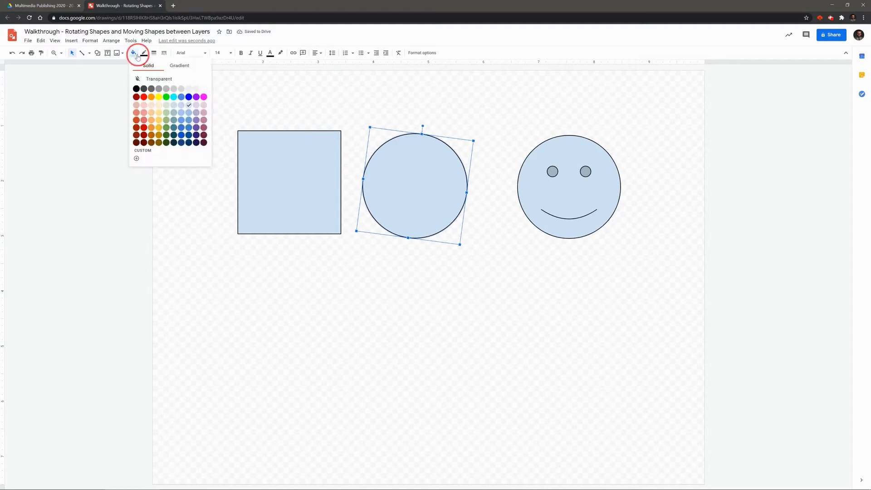
pyautogui.click(173, 65)
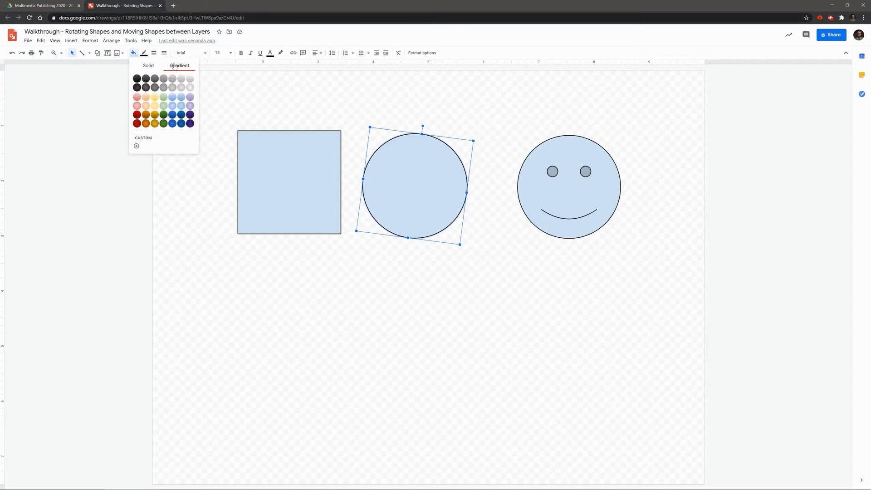
pyautogui.click(144, 138)
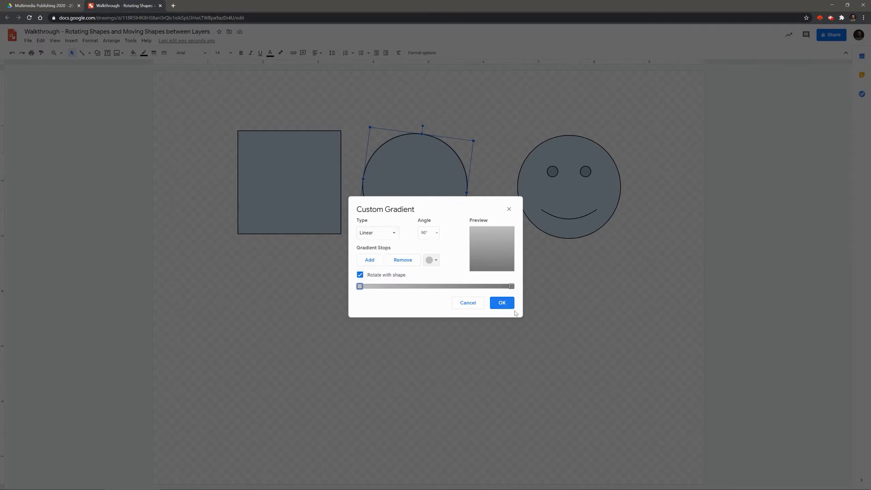
pyautogui.click(502, 303)
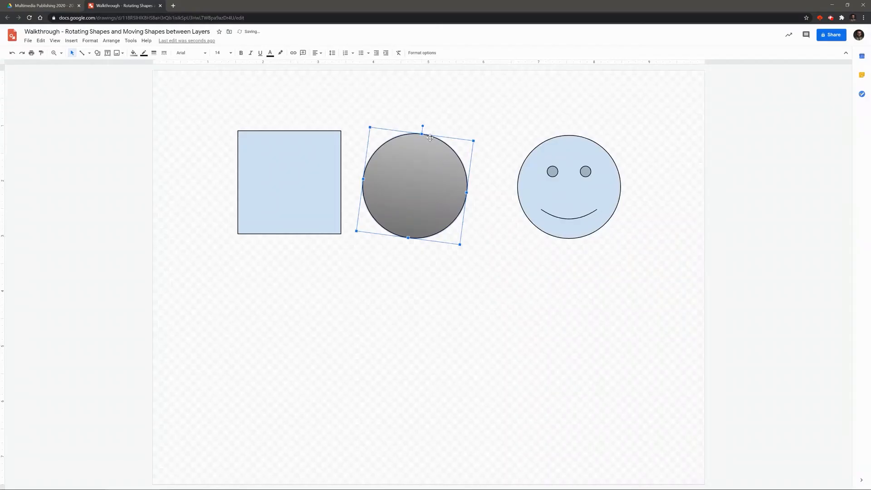
pyautogui.moveTo(422, 126); pyautogui.dragTo(413, 150)
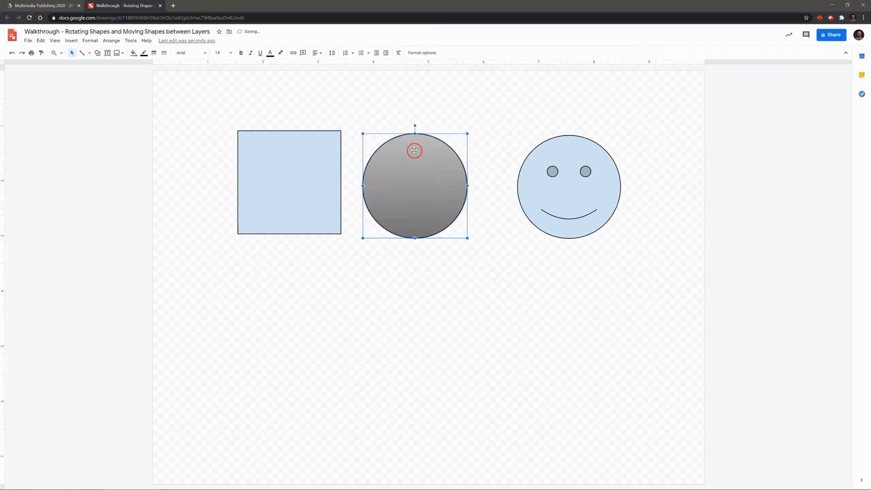
# - Turn off rotating with the shape in the circle's custom gradient and test it by rotating the circle
pyautogui.click(134, 53)
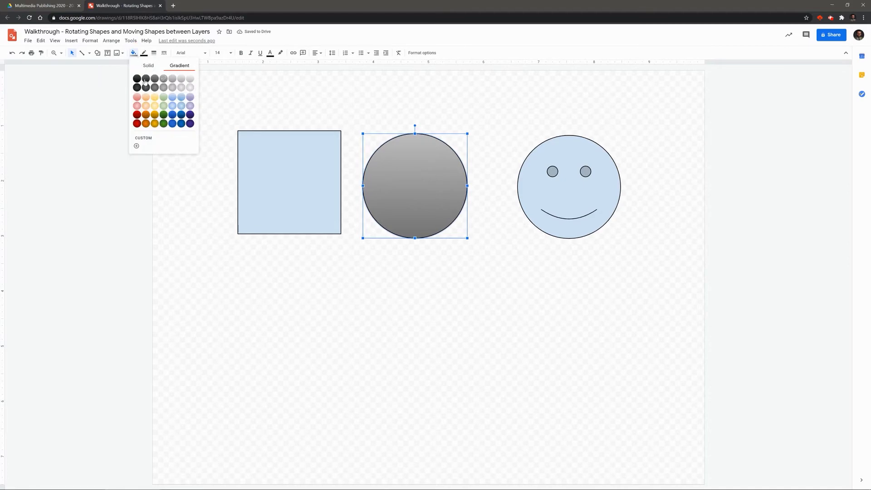
pyautogui.click(145, 139)
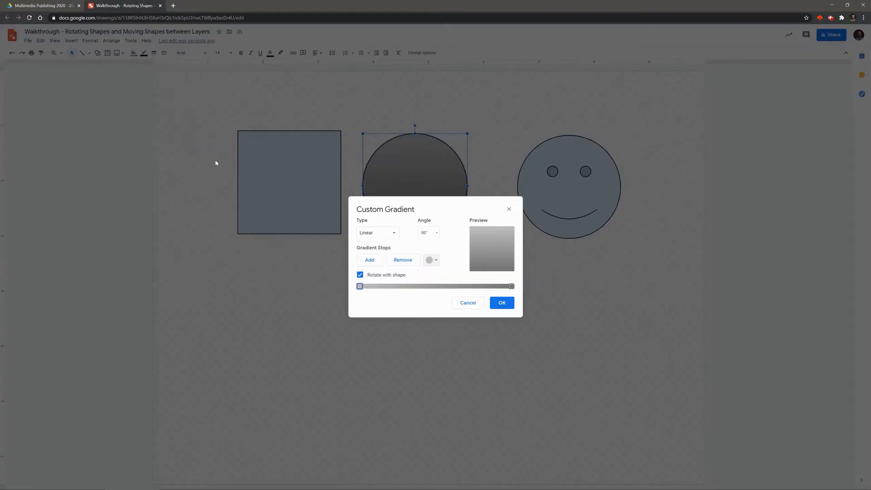
pyautogui.click(361, 276)
pyautogui.click(496, 304)
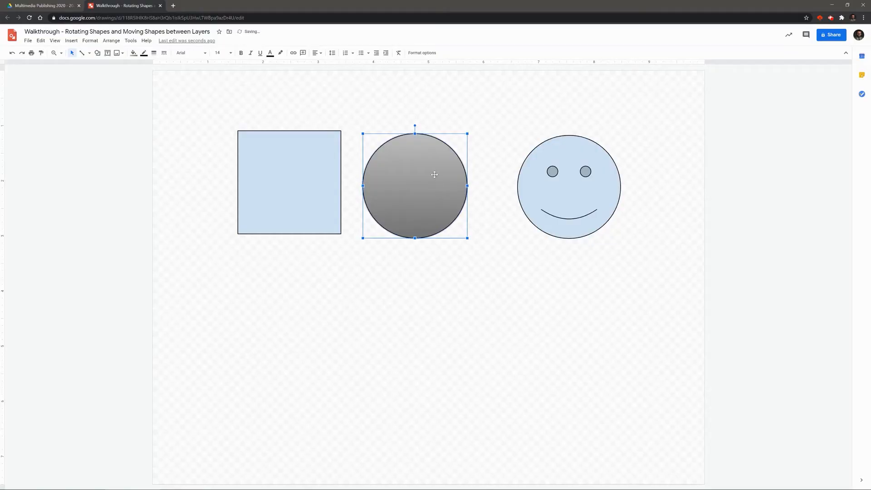
pyautogui.moveTo(416, 127); pyautogui.dragTo(415, 151)
# - Delete the square, the gradient circle and the smiley face together
pyautogui.click(241, 107)
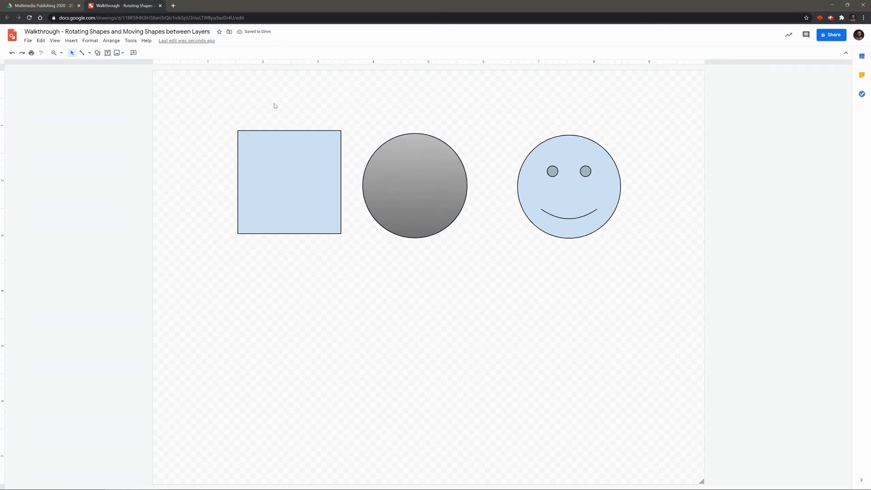
pyautogui.moveTo(275, 115); pyautogui.dragTo(671, 276)
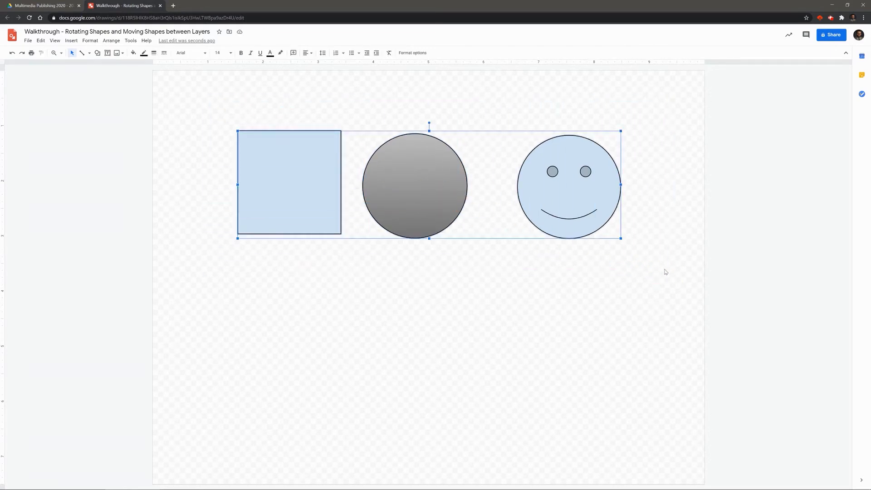
pyautogui.press('Delete')
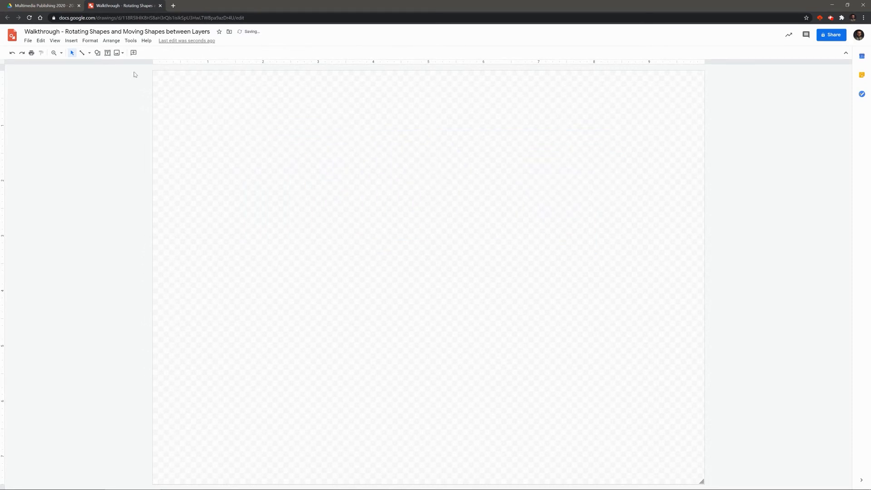
# - Draw a rectangle about 1.6 by 1.4 inches near the canvas's upper-left corner and fill it with solid red
pyautogui.click(97, 54)
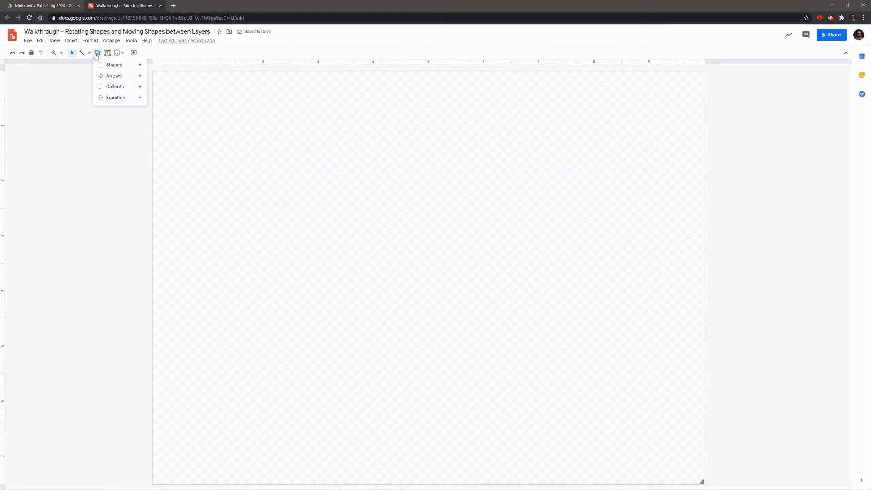
pyautogui.moveTo(109, 65)
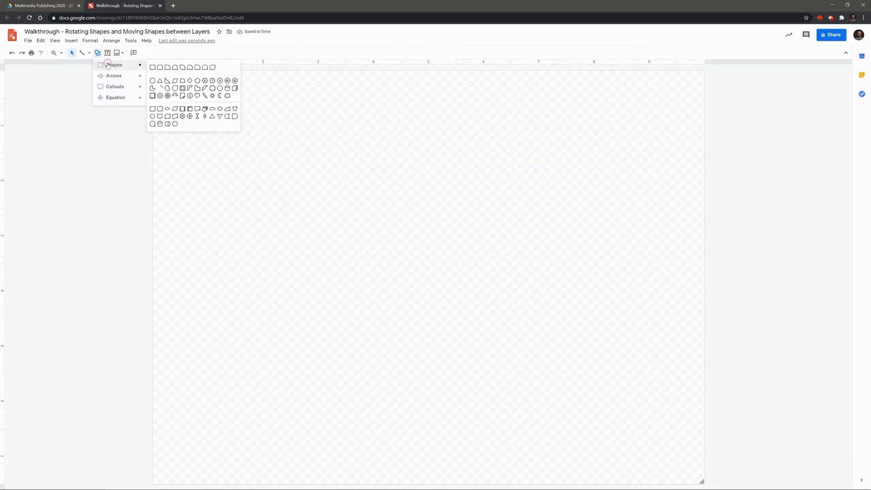
pyautogui.click(152, 67)
pyautogui.moveTo(170, 92); pyautogui.dragTo(257, 168)
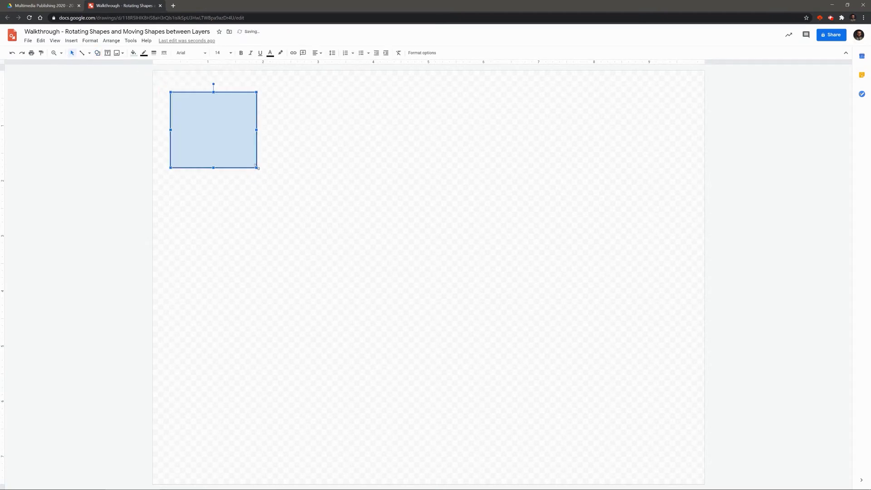
pyautogui.click(134, 52)
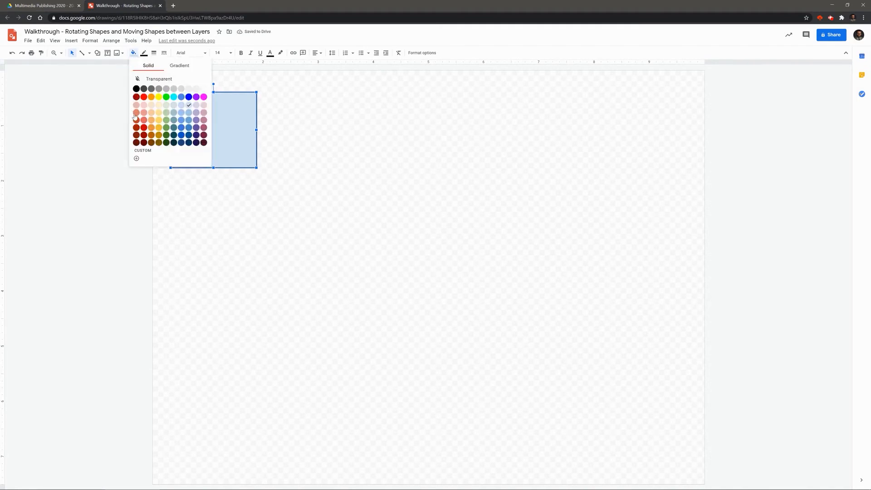
pyautogui.click(144, 99)
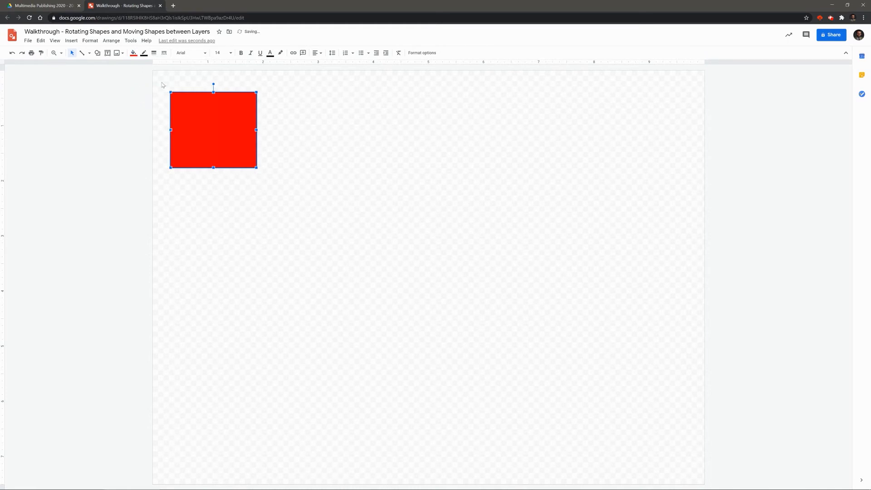
# - Draw a circle about 1.6 inches wide overlapping the lower-right corner of the red rectangle
pyautogui.click(97, 54)
pyautogui.moveTo(121, 66)
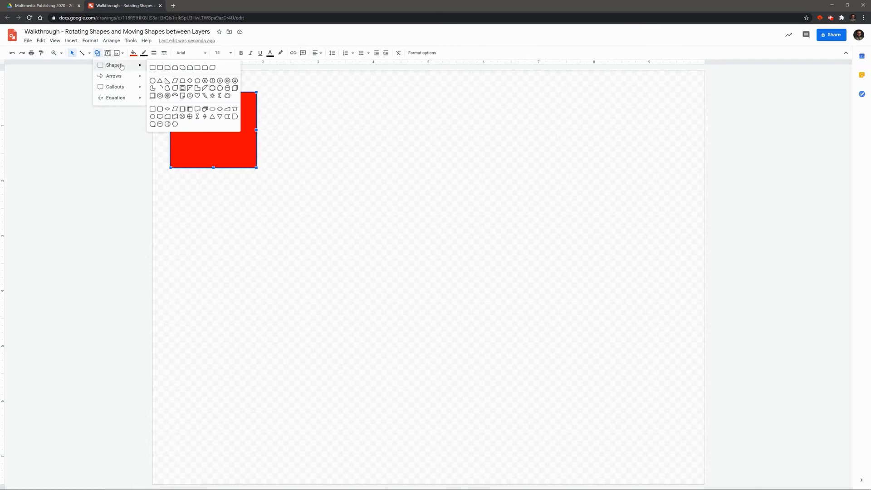
pyautogui.click(154, 82)
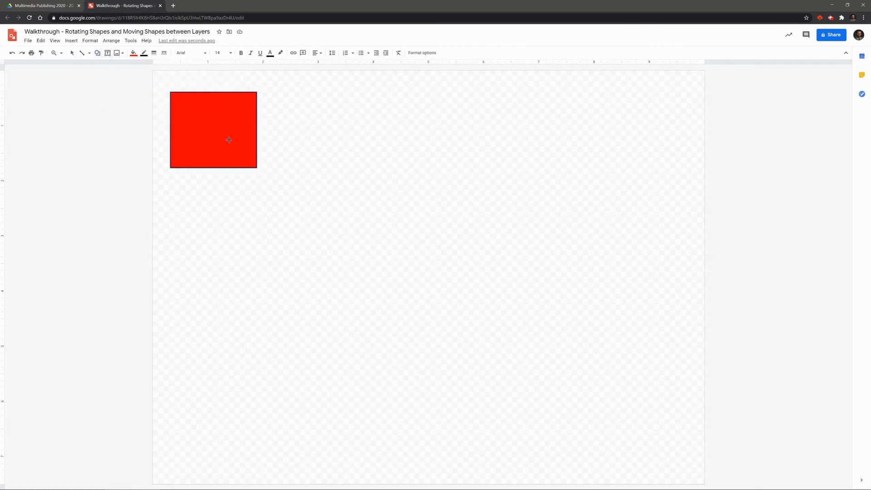
pyautogui.moveTo(212, 127); pyautogui.dragTo(302, 209)
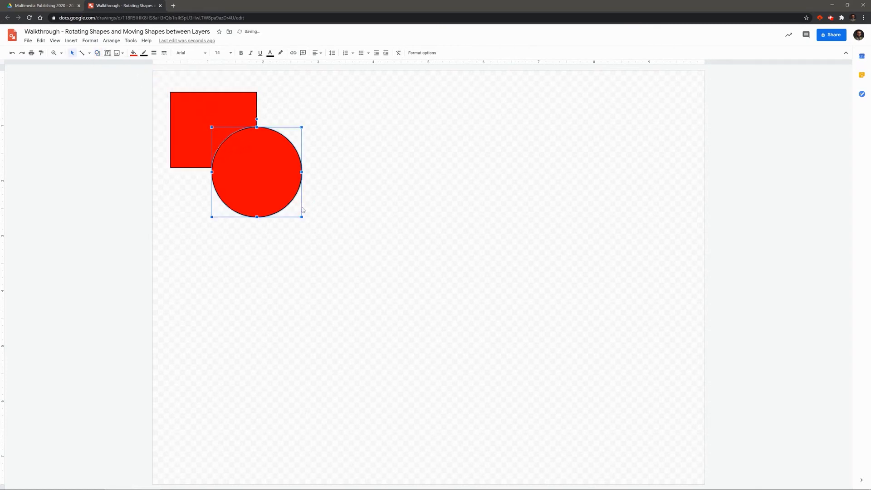
# - Fill the circle with solid blue, and change its fill to bright green
pyautogui.click(134, 53)
pyautogui.click(189, 97)
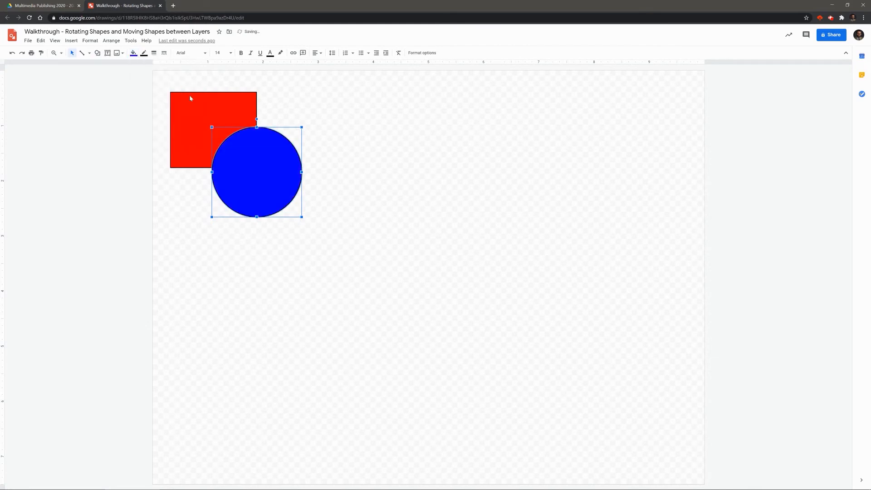
pyautogui.click(134, 53)
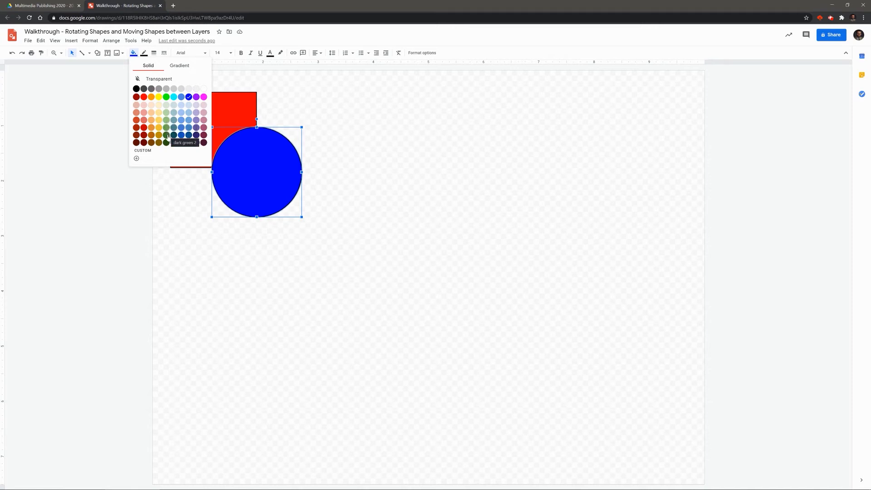
pyautogui.click(166, 97)
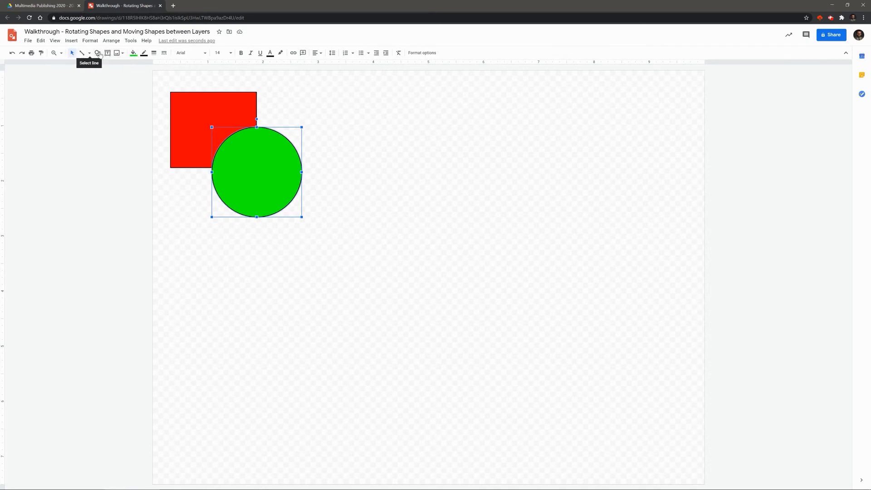
# - Draw a triangle about 1.5 by 1.3 inches overlapping the green circle's lower-right part and fill it with solid blue
pyautogui.click(98, 53)
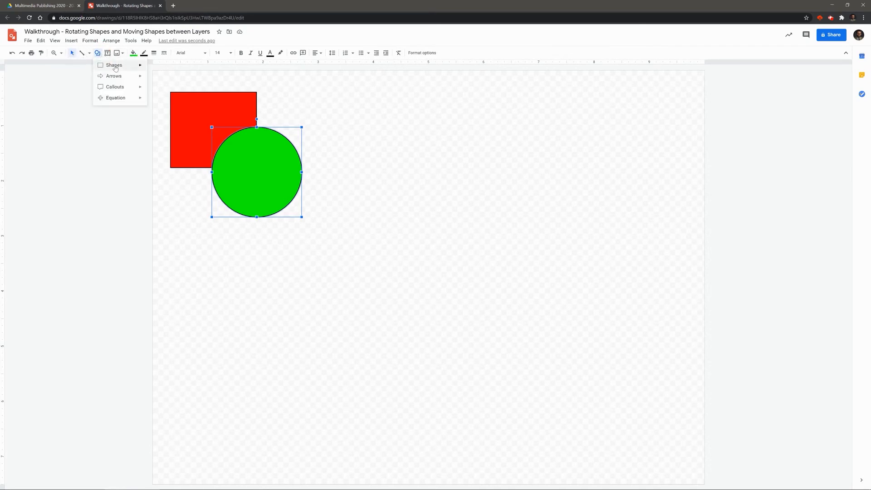
pyautogui.moveTo(115, 67)
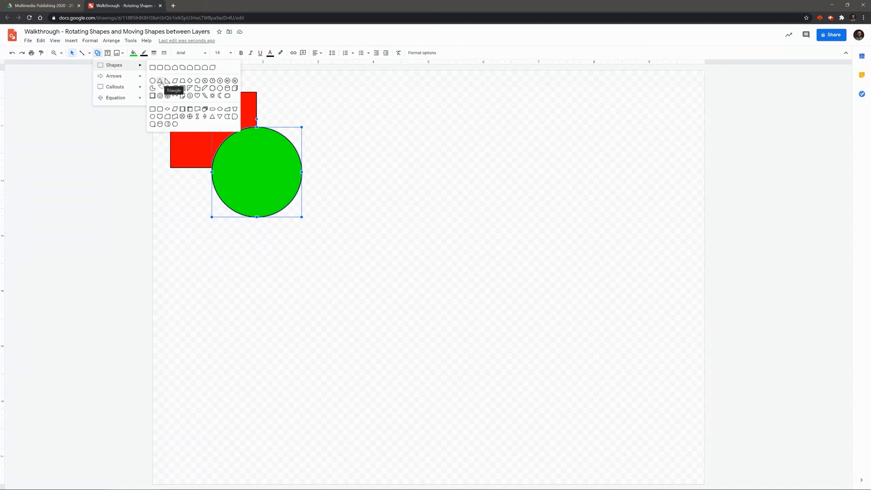
pyautogui.click(161, 81)
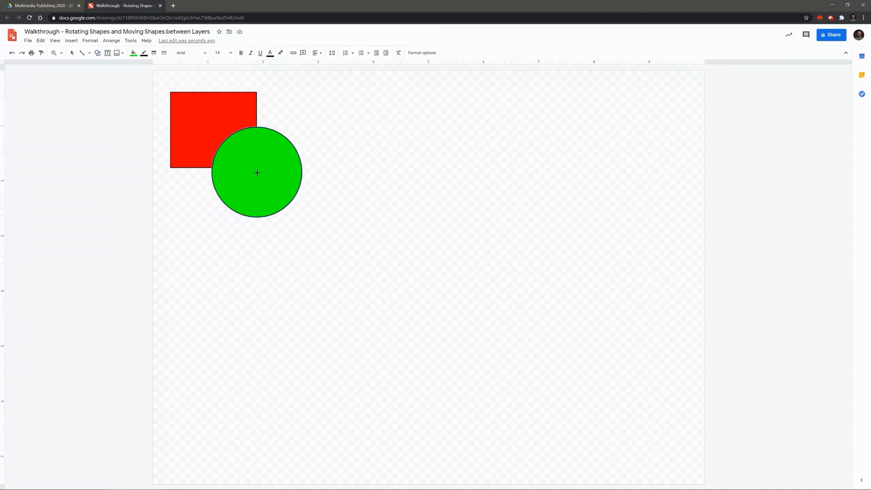
pyautogui.moveTo(254, 170); pyautogui.dragTo(328, 241)
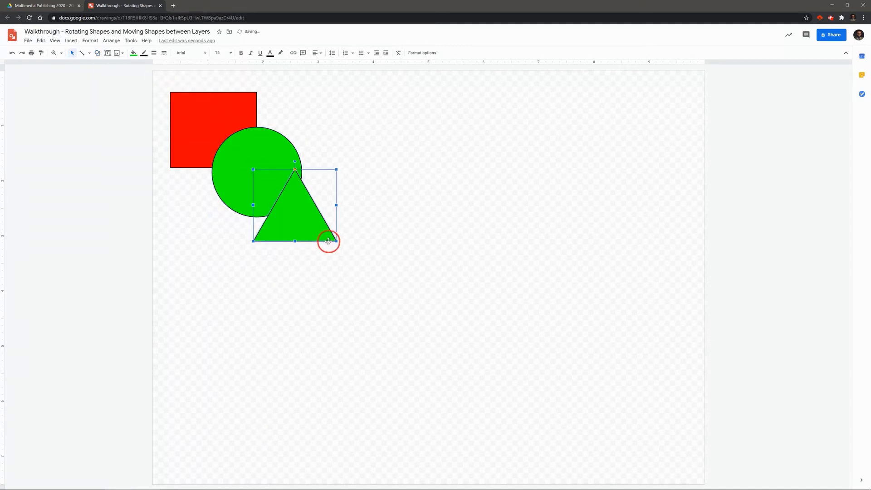
pyautogui.click(137, 54)
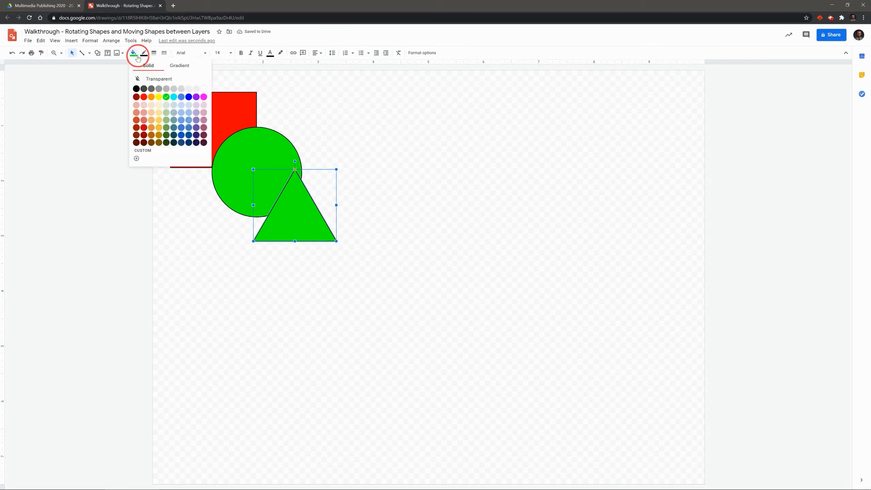
pyautogui.click(188, 97)
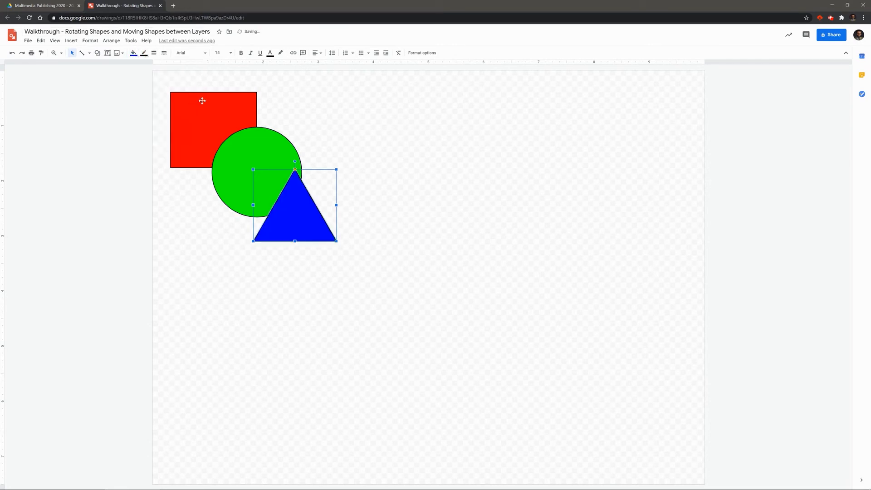
pyautogui.click(407, 187)
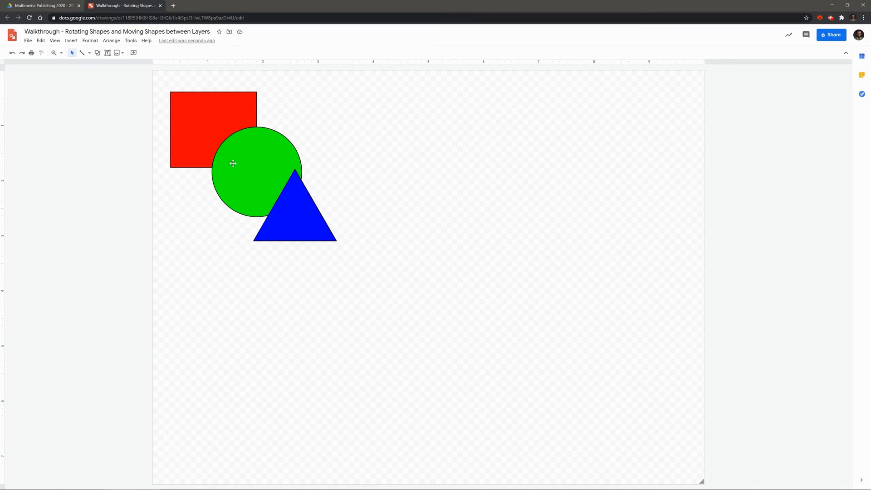
# - Move the green circle and the blue triangle apart into a row beside the red rectangle, with their tops aligned
pyautogui.moveTo(262, 156); pyautogui.dragTo(324, 124)
pyautogui.moveTo(310, 231); pyautogui.dragTo(427, 153)
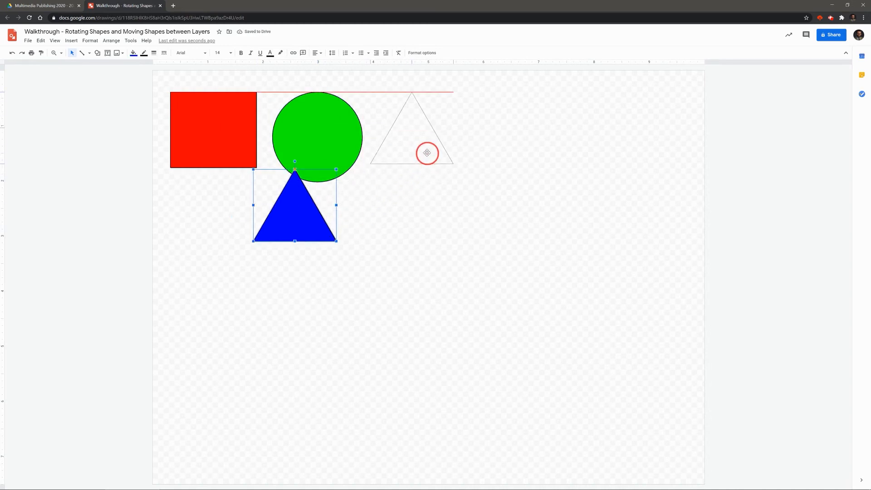
pyautogui.moveTo(427, 153); pyautogui.dragTo(427, 153)
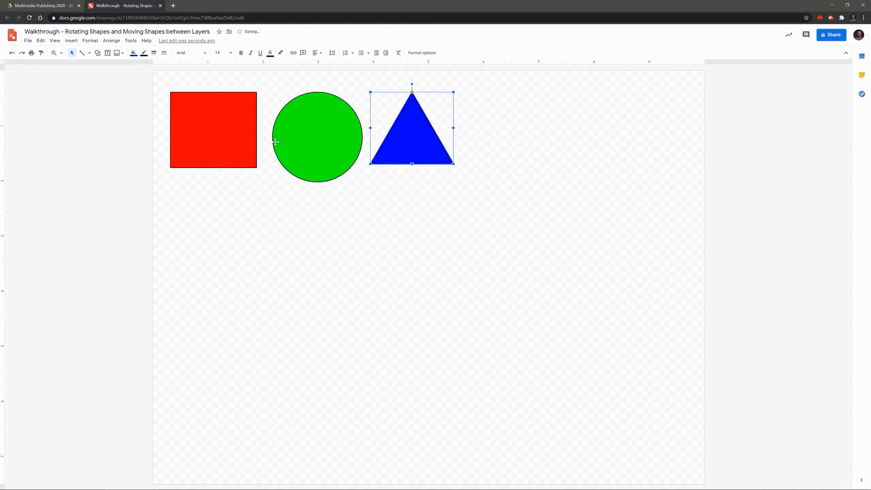
# - Rearrange the shapes into a diagonal cascade, with the circle overlapping the rectangle's lower-right corner and the triangle overlapping the circle's lower-right part
pyautogui.moveTo(226, 142); pyautogui.dragTo(361, 161)
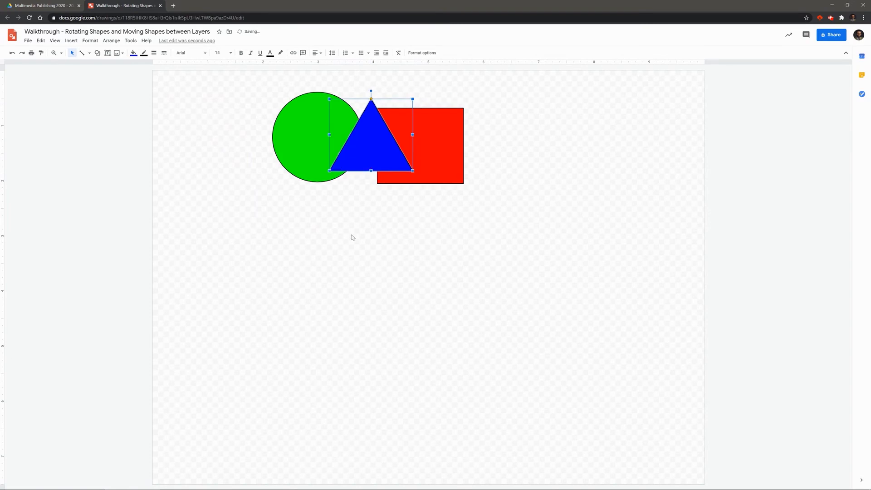
pyautogui.moveTo(435, 165); pyautogui.dragTo(233, 150)
pyautogui.moveTo(307, 156); pyautogui.dragTo(249, 187)
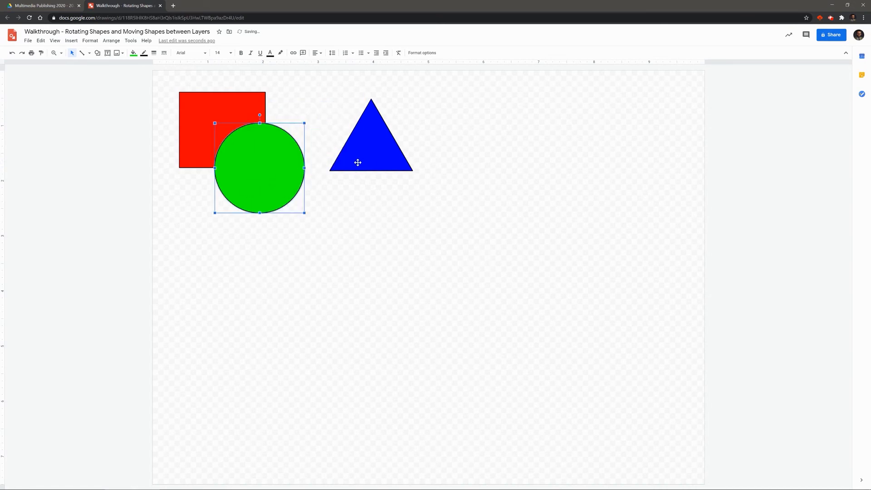
pyautogui.moveTo(351, 163); pyautogui.dragTo(283, 230)
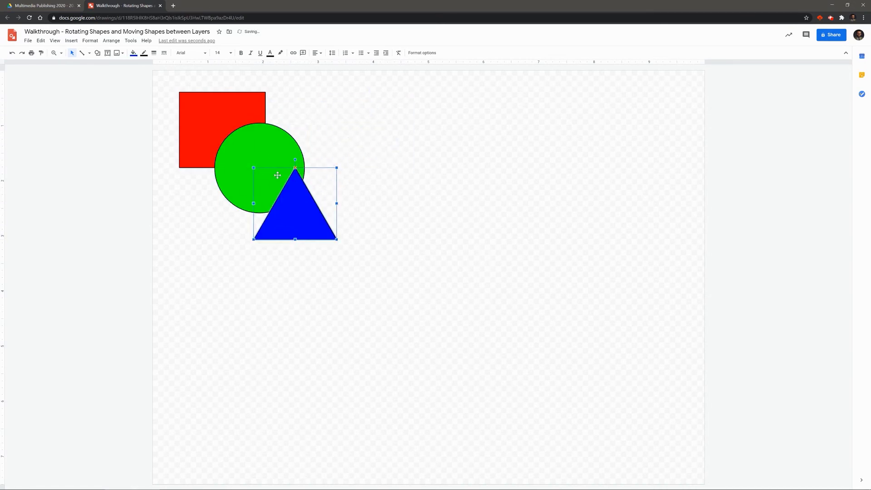
# - Send the blue triangle backward one layer and arrange the shapes diagonally with the triangle between the red rectangle and the green circle
pyautogui.rightClick(299, 220)
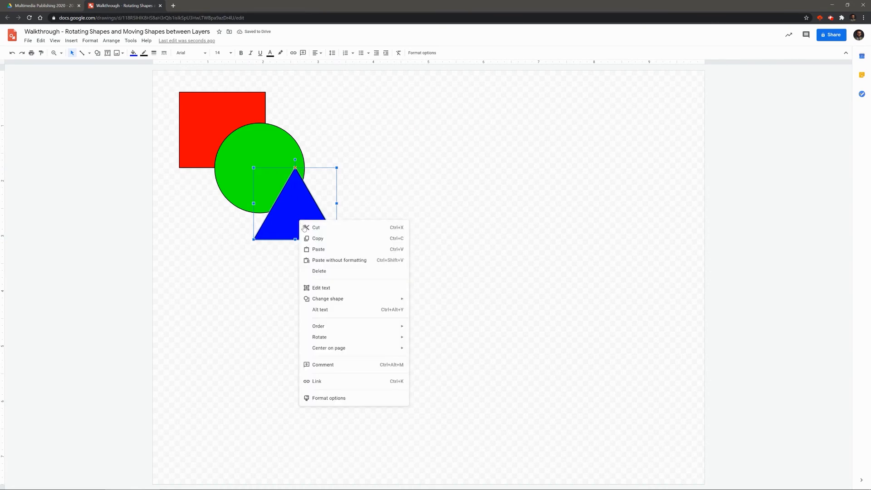
pyautogui.moveTo(330, 331)
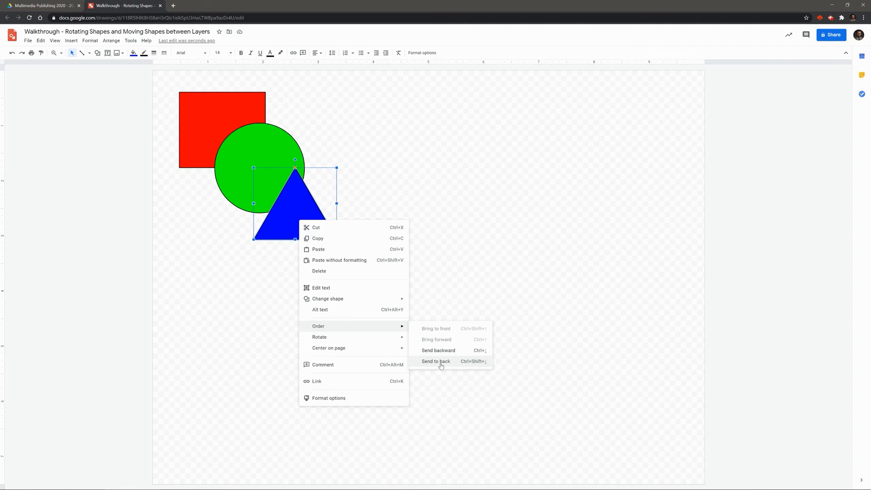
pyautogui.click(441, 351)
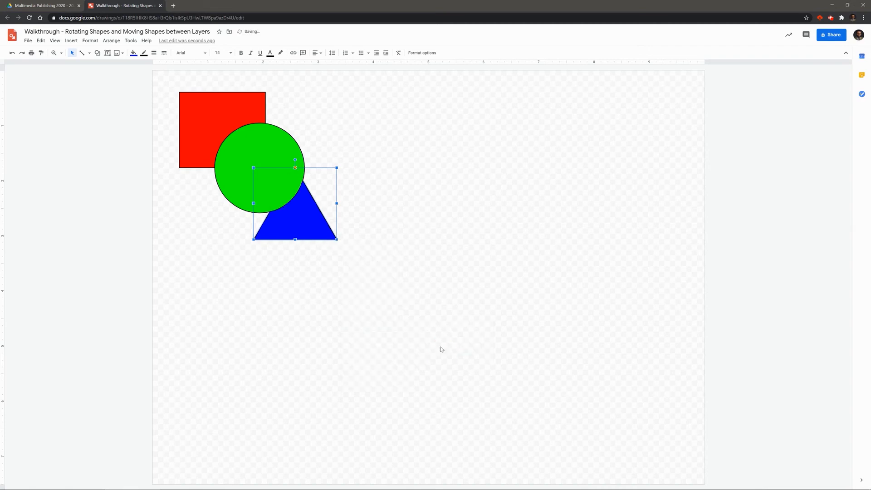
pyautogui.moveTo(286, 214); pyautogui.dragTo(230, 184)
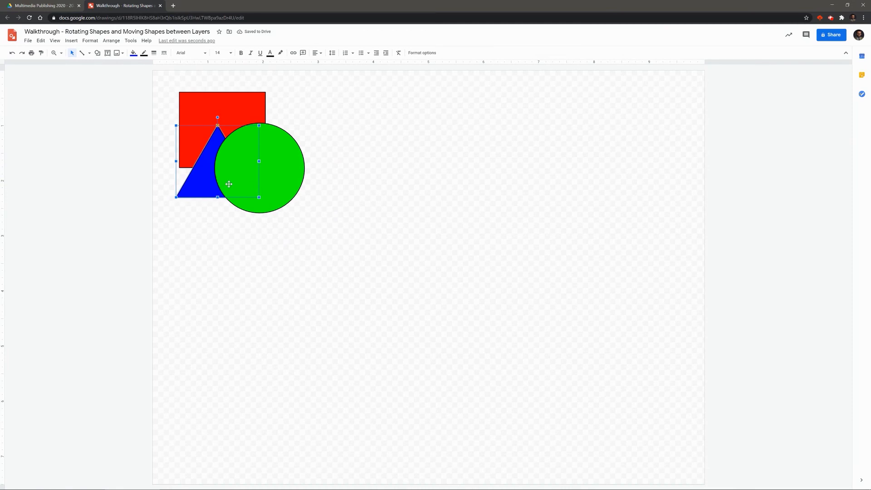
pyautogui.moveTo(207, 186); pyautogui.dragTo(313, 228)
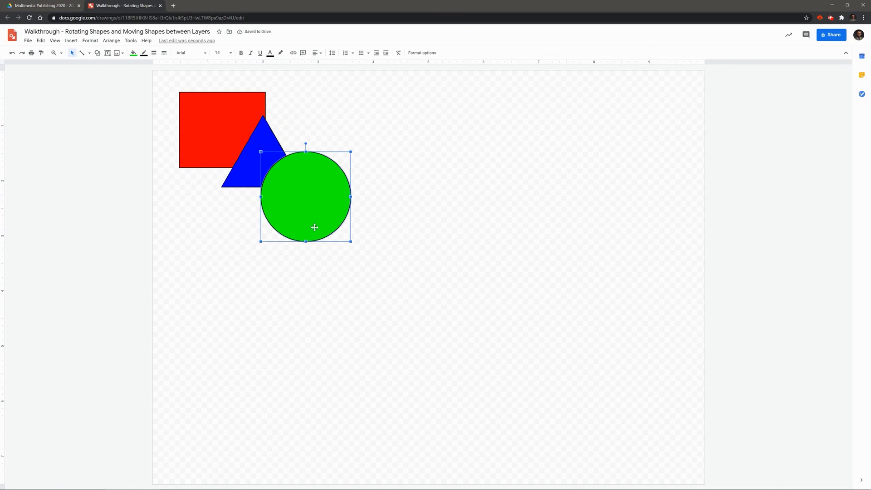
# - Send the green circle to the back and arrange the shapes diagonally from upper-left in the order circle, rectangle, triangle
pyautogui.rightClick(314, 228)
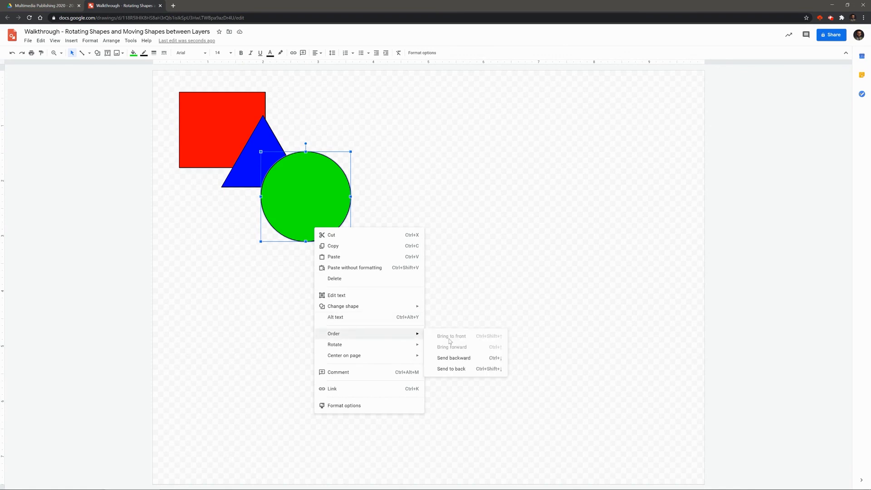
pyautogui.click(455, 370)
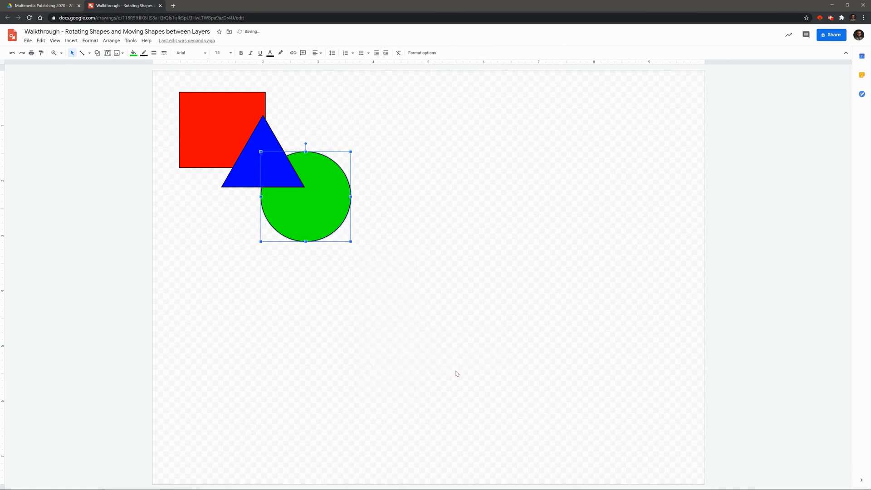
pyautogui.moveTo(329, 217); pyautogui.dragTo(287, 195)
pyautogui.moveTo(245, 156); pyautogui.dragTo(303, 203)
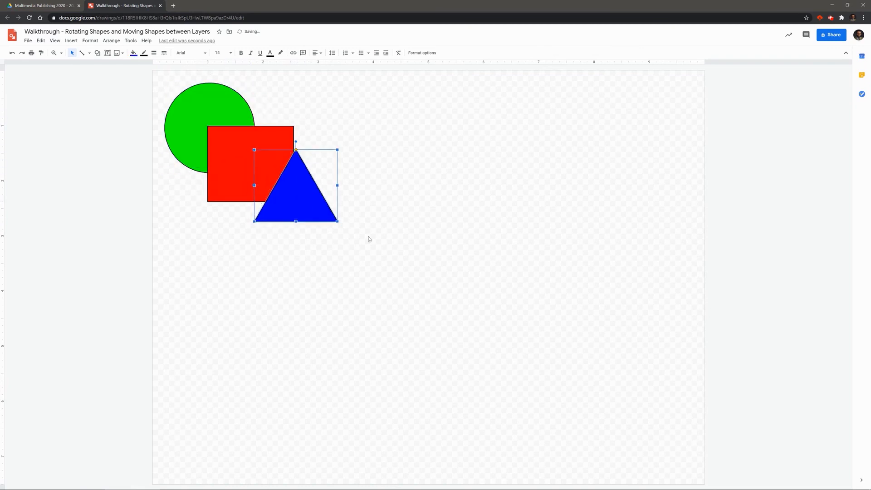
pyautogui.click(390, 248)
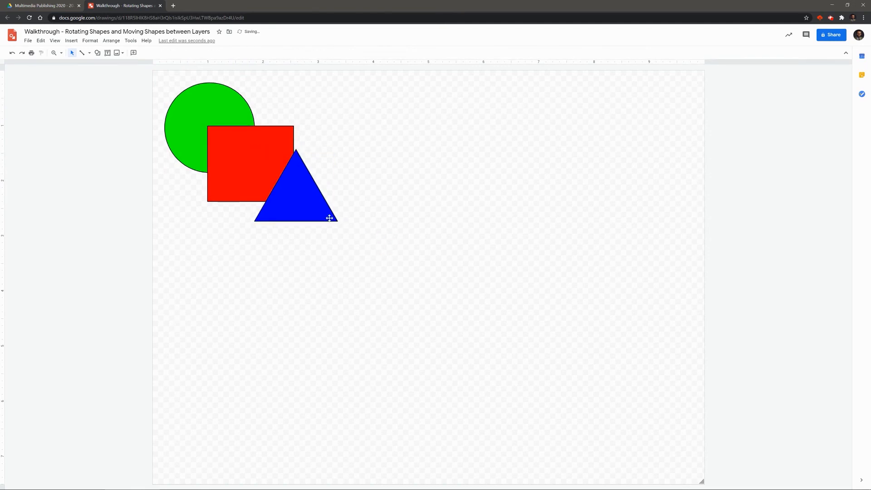
# - Send the blue triangle to the back and arrange the shapes diagonally from upper-left in the order triangle, circle, rectangle
pyautogui.click(308, 207)
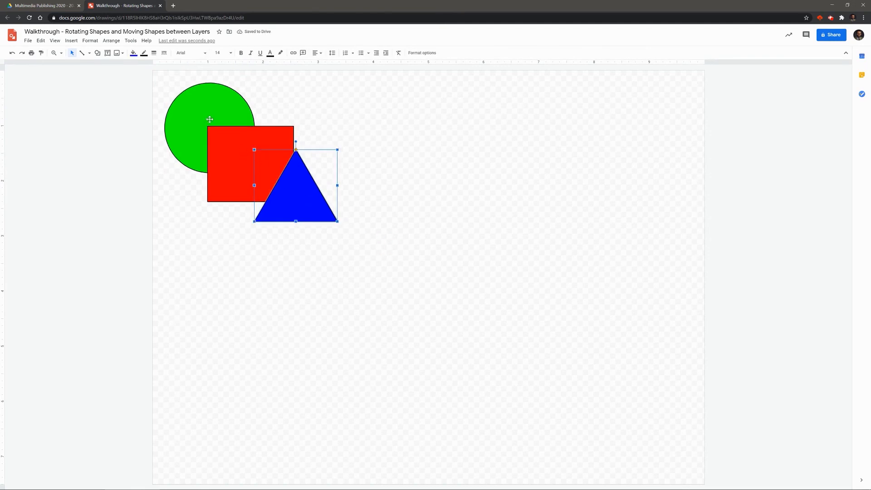
pyautogui.click(112, 41)
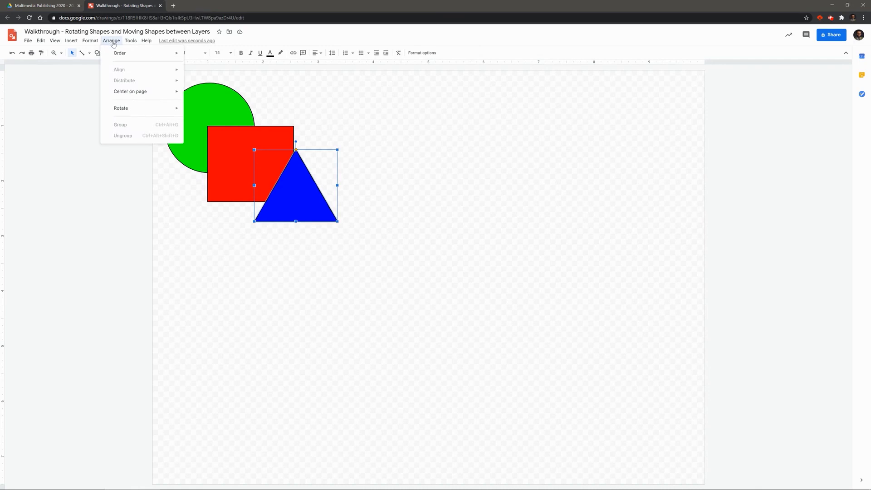
pyautogui.moveTo(121, 55)
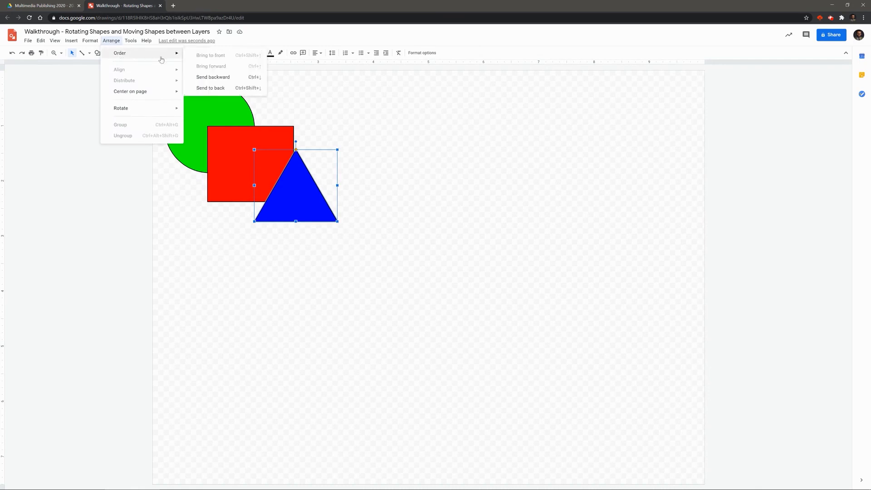
pyautogui.click(213, 88)
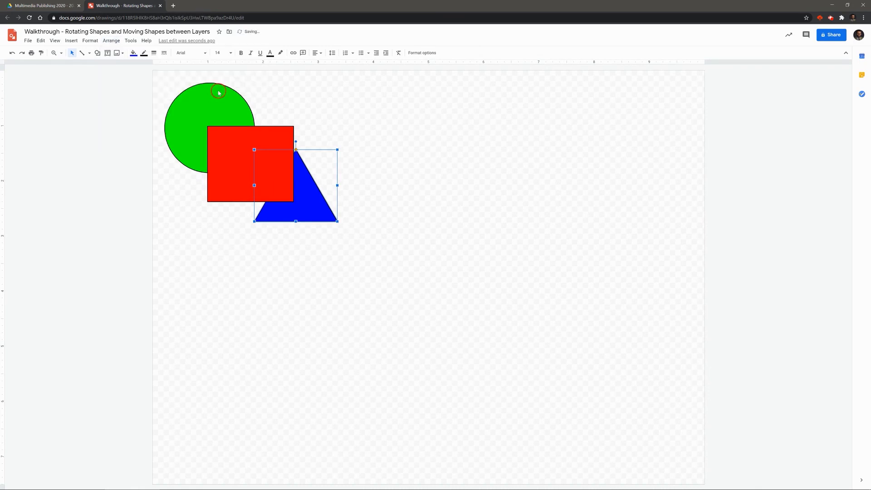
pyautogui.moveTo(304, 211); pyautogui.dragTo(325, 250)
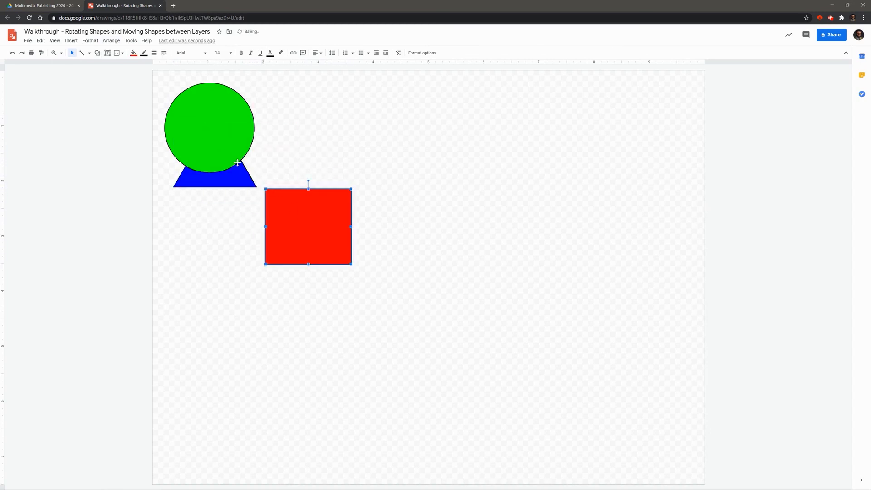
pyautogui.moveTo(237, 162); pyautogui.dragTo(277, 216)
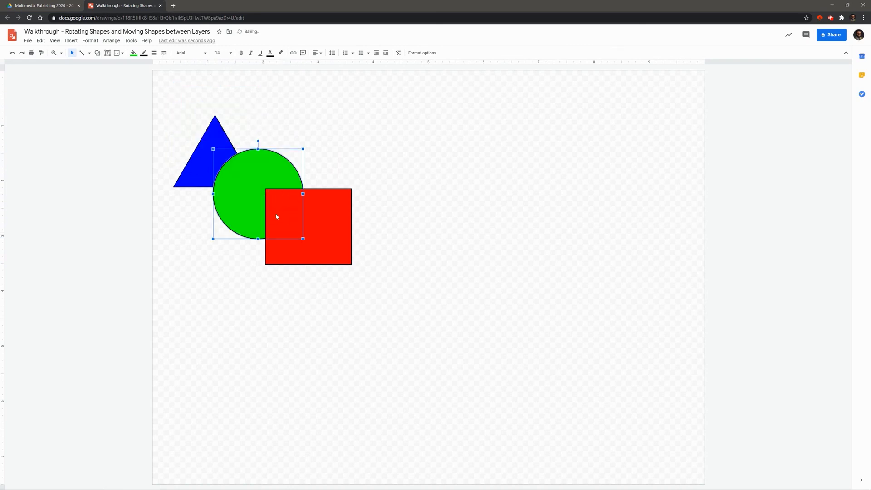
pyautogui.click(379, 245)
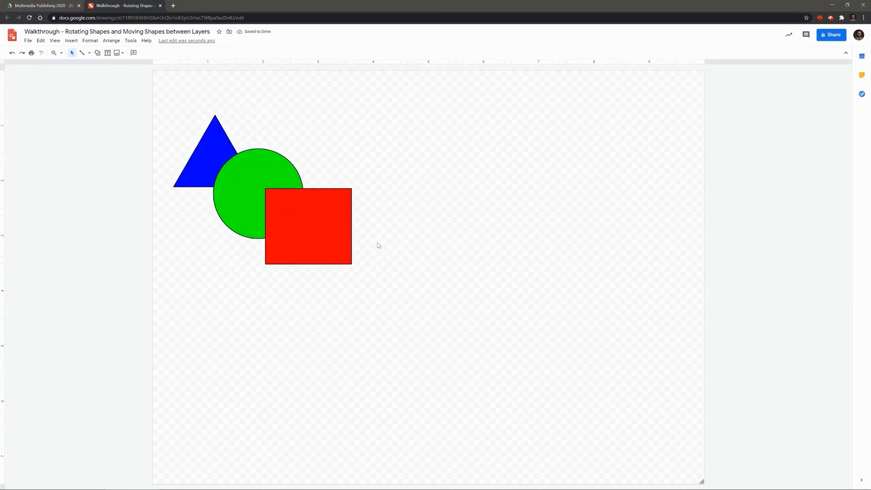